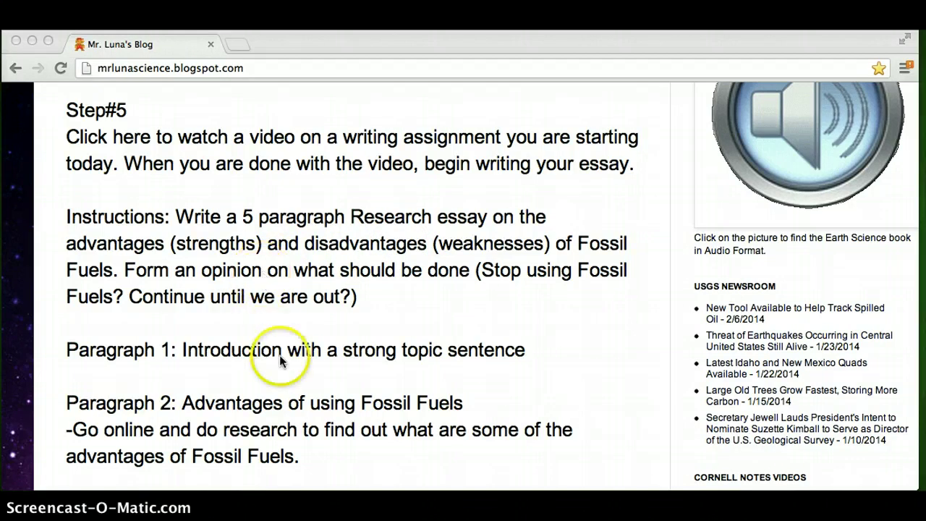
Read the Step#5 essay instructions and Google 'advantages of using fossil fuels' in a new tab.
scroll(279, 354, "down", 5)
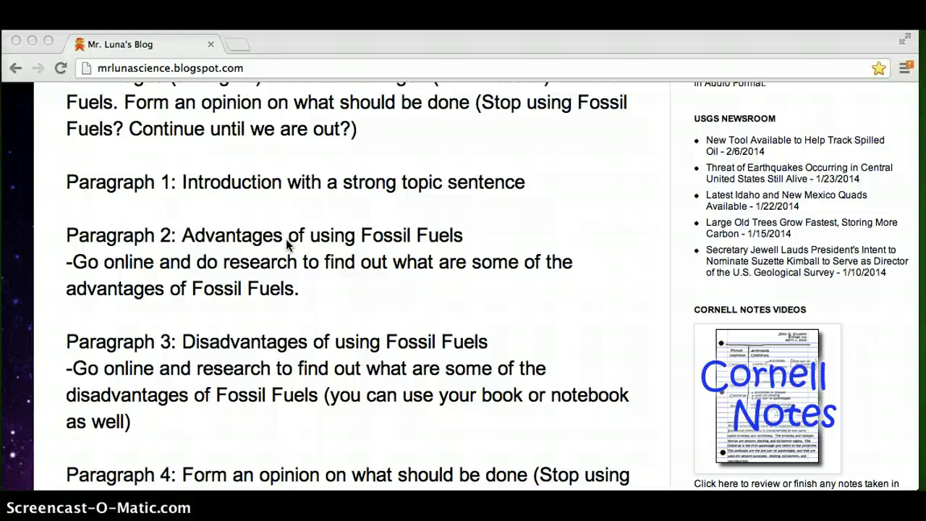
left_click(293, 188)
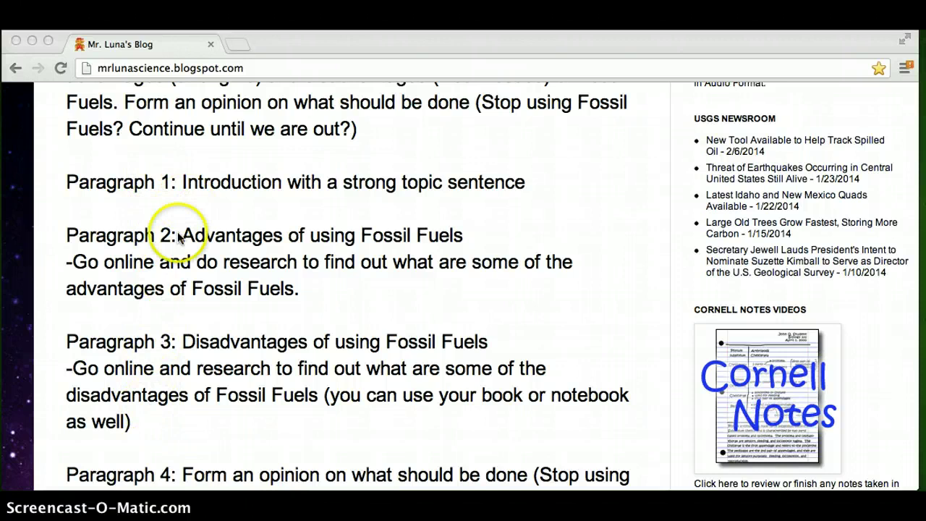
scroll(173, 240, "down", 3)
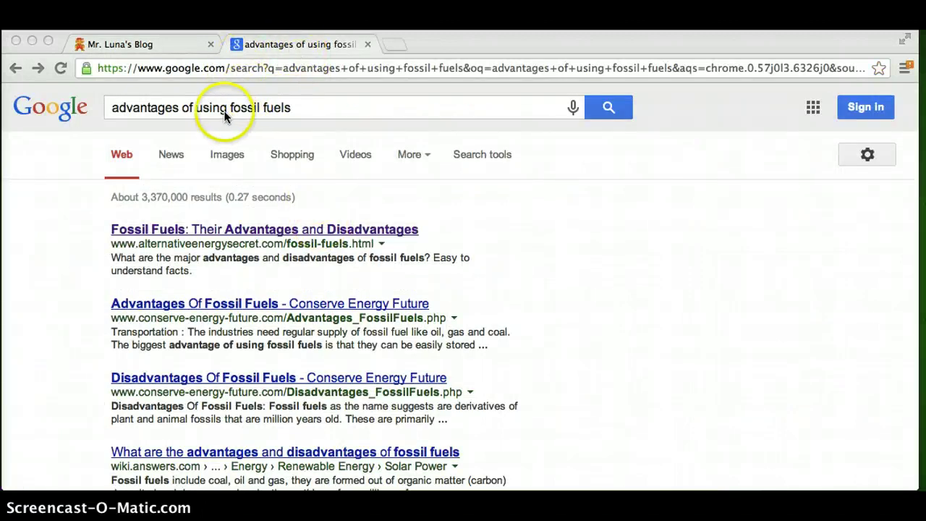
Open the AlternativeEnergySecret result and copy the first item under Advantages of Fossil Fuels.
left_click(277, 230)
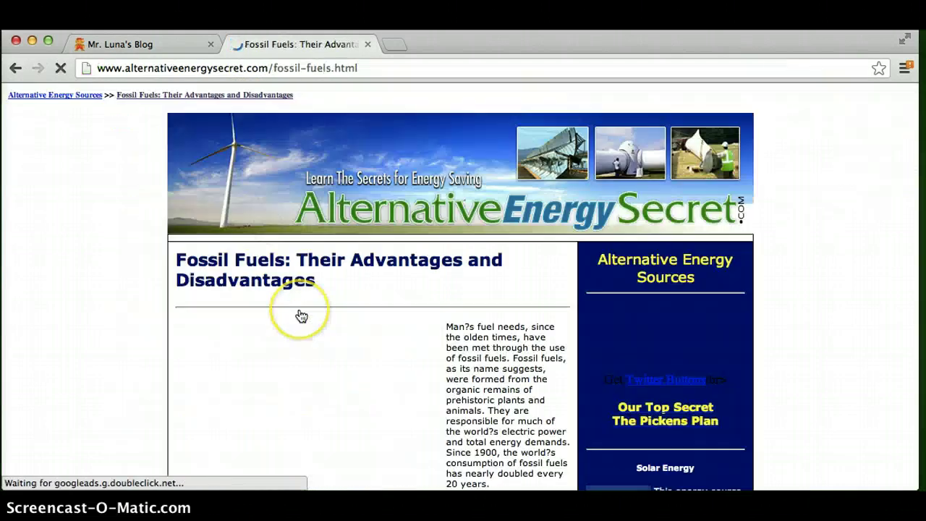
scroll(300, 313, "down", 10)
scroll(301, 315, "up", 5)
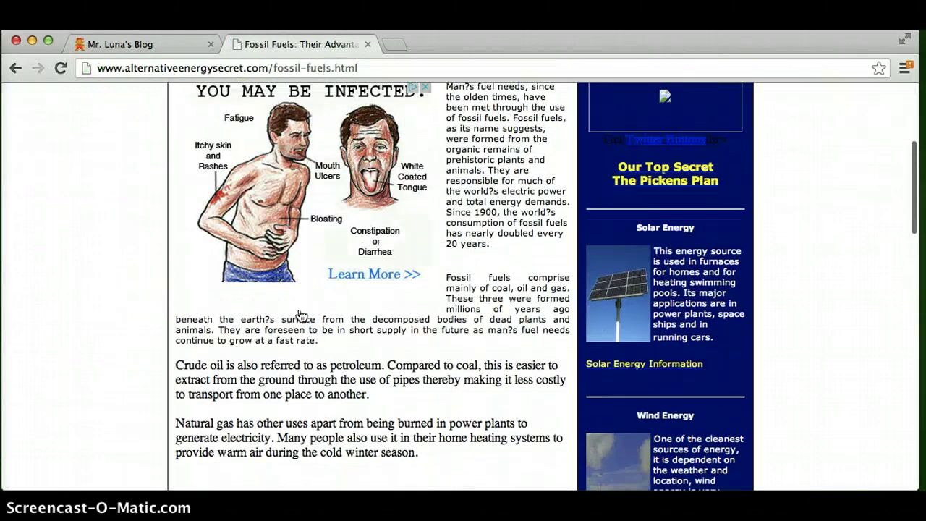
scroll(301, 315, "down", 2)
scroll(301, 316, "up", 1)
scroll(302, 316, "down", 5)
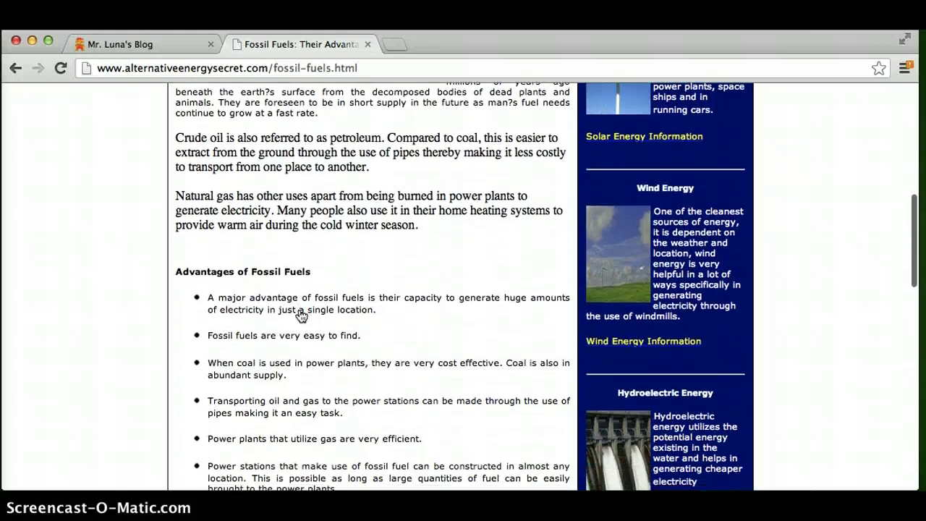
left_click(240, 228)
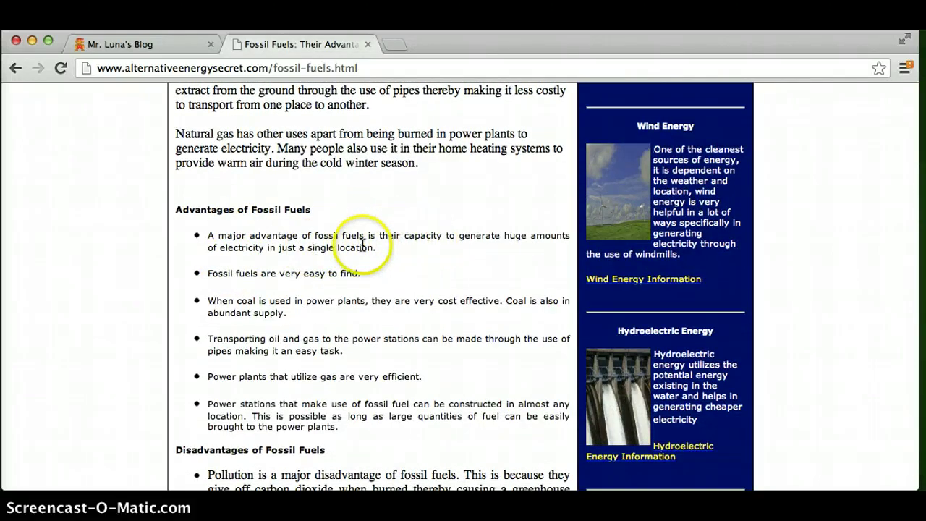
left_click_drag(210, 236, 382, 255)
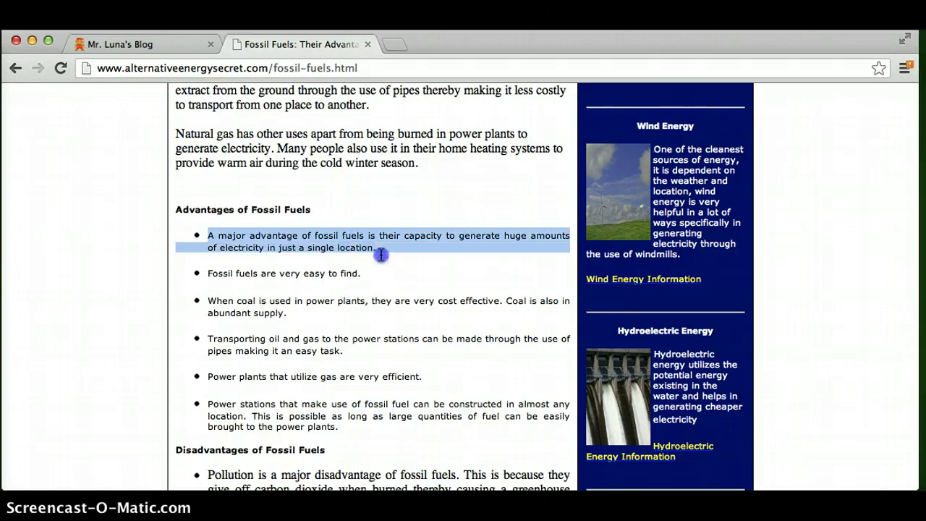
right_click(356, 243)
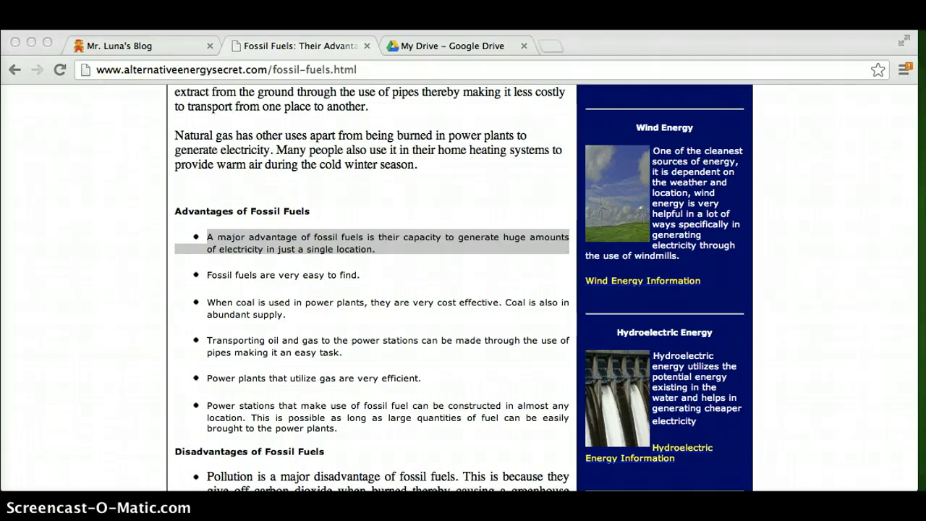
Reread the blog's Paragraph 1–5 outline and Step#6 instructions for the essay.
left_click(156, 46)
scroll(244, 318, "down", 2)
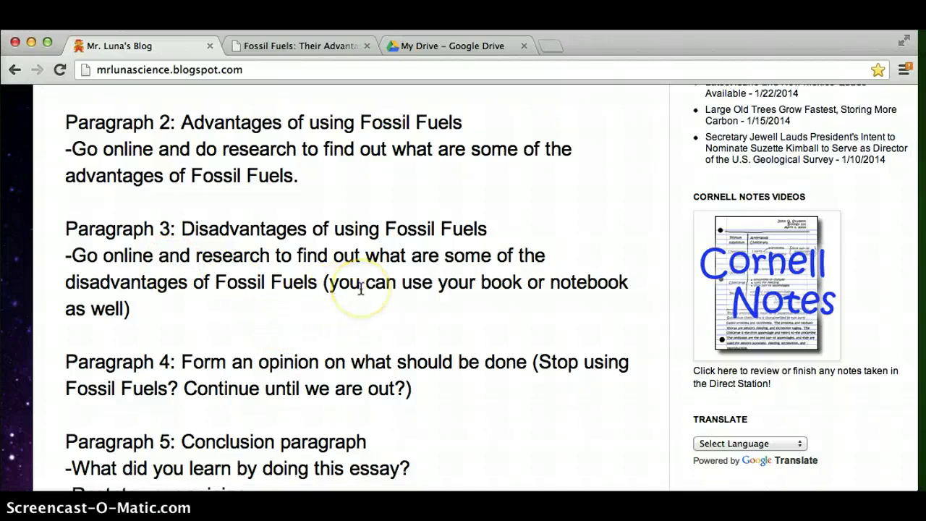
scroll(358, 337, "down", 1)
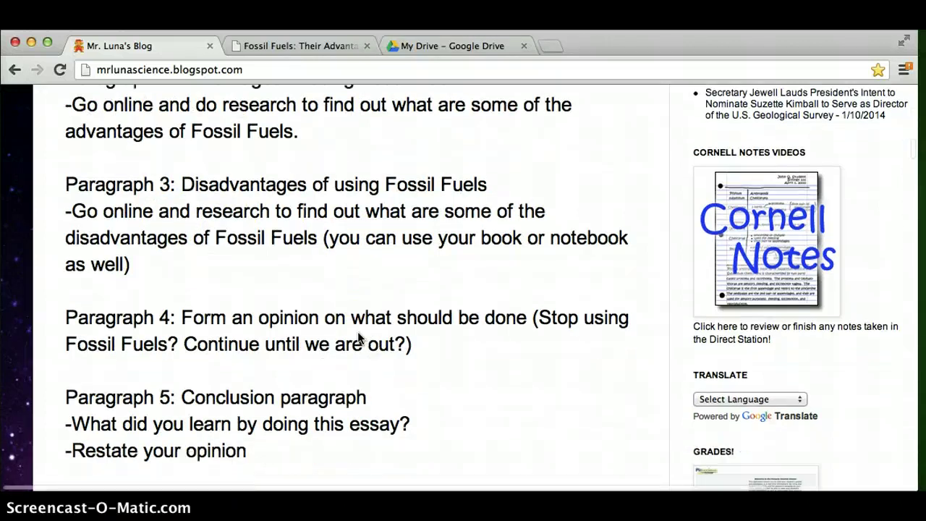
scroll(357, 337, "down", 3)
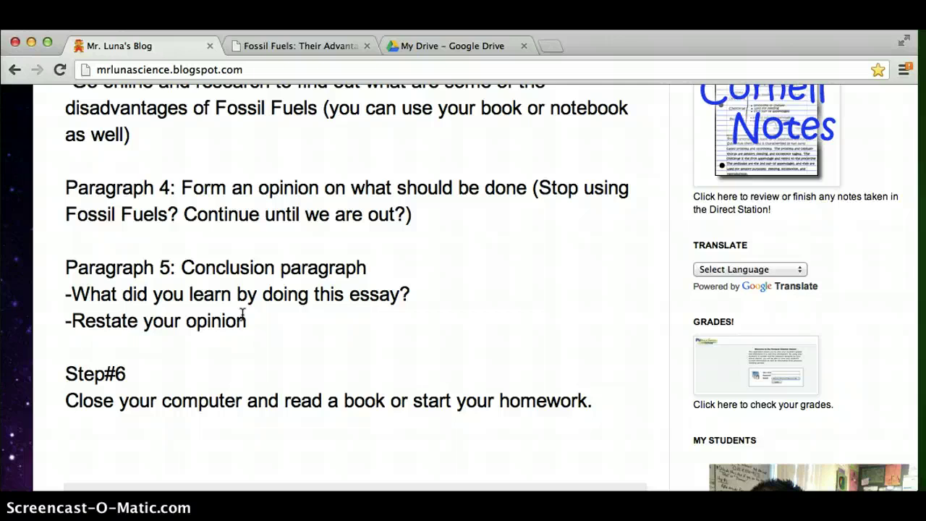
scroll(242, 312, "up", 5)
scroll(242, 313, "up", 3)
scroll(243, 313, "down", 3)
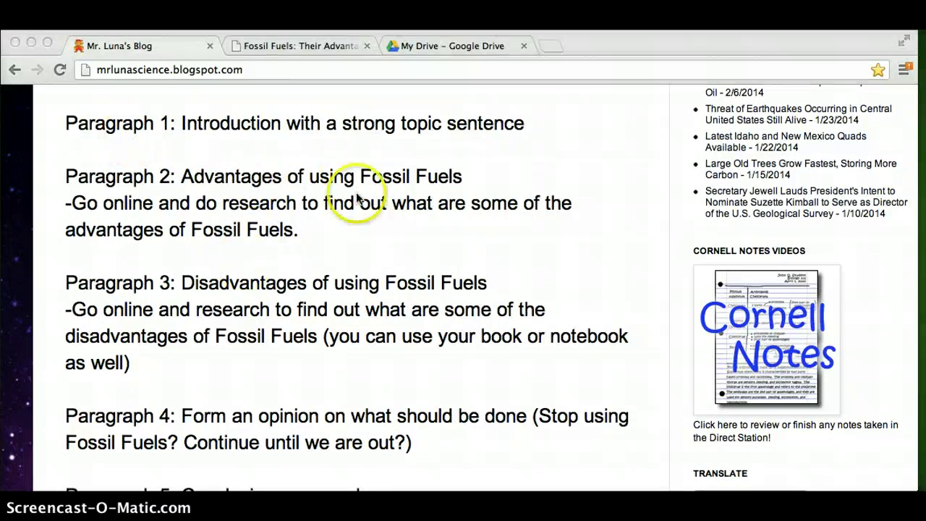
Create a new blank Document from the CREATE menu in My Drive.
left_click(458, 46)
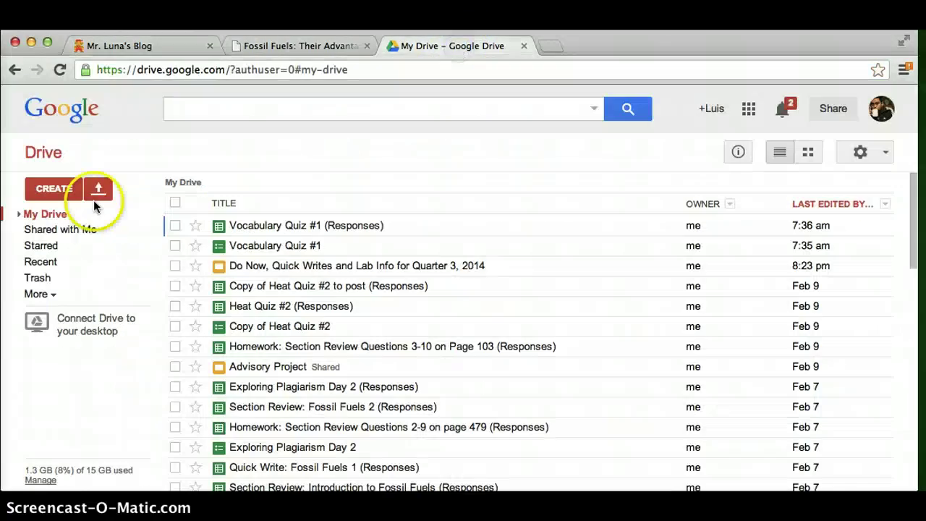
left_click(56, 190)
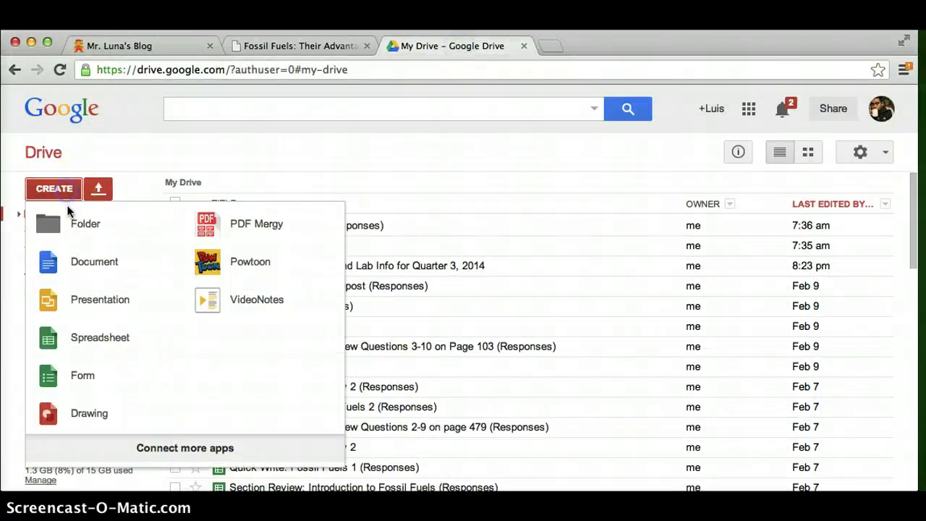
left_click(73, 267)
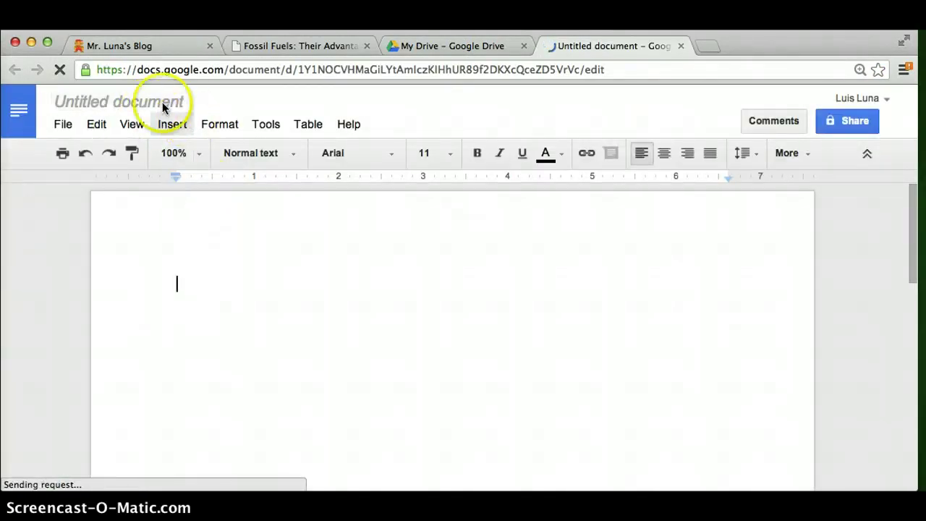
Rename 'Untitled document' to 'Research Essay: Fossil Fuels'.
left_click(124, 105)
key("BackSpace")
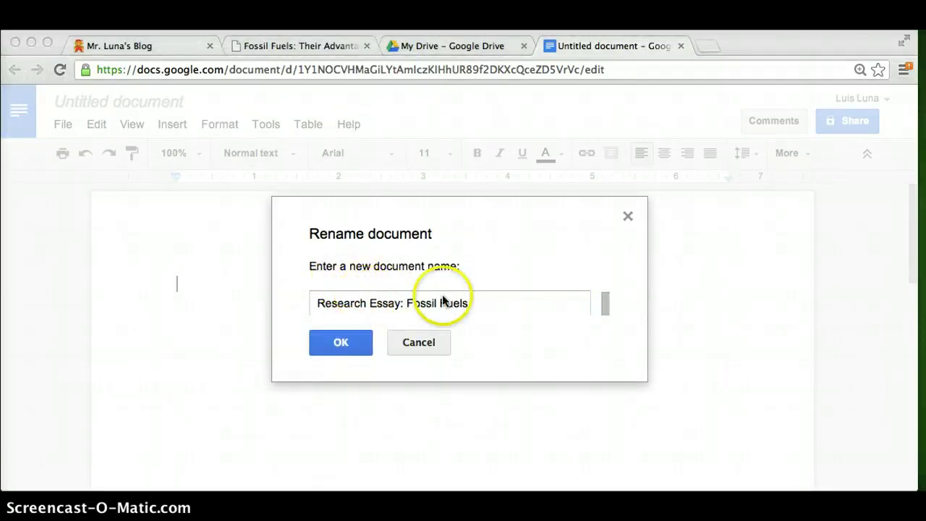
left_click(339, 341)
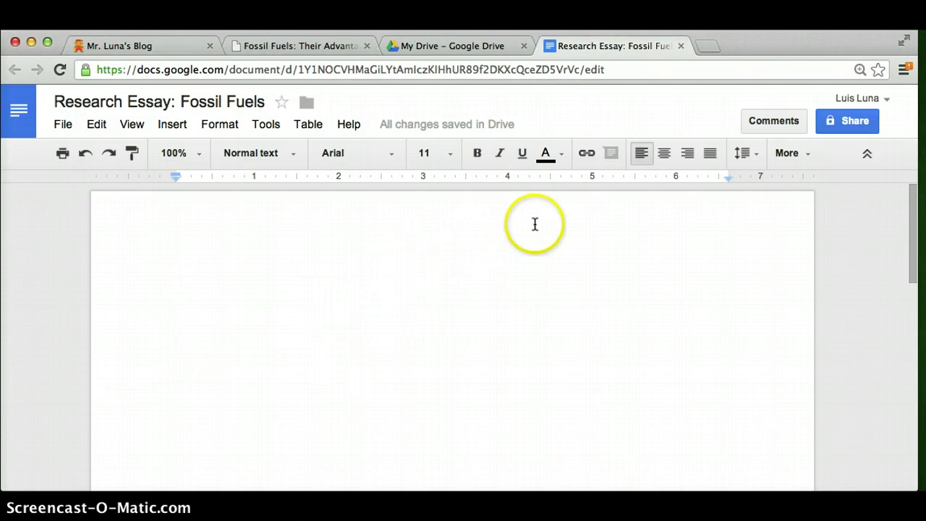
Add a right-aligned heading with the student's name, 'Period' and 'February 10th', plus two blank lines.
left_click(690, 159)
type("Luna, ")
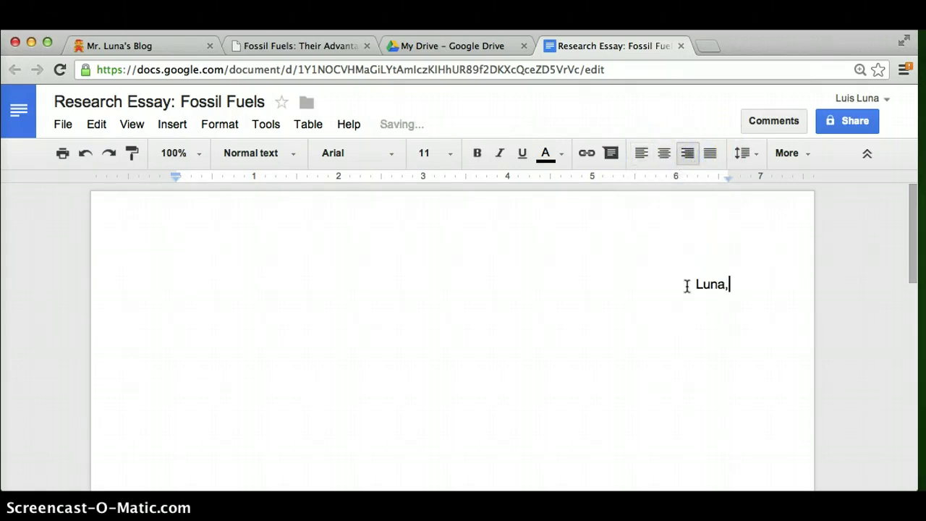
type("Luis")
key("Return")
type("Period")
key("Return")
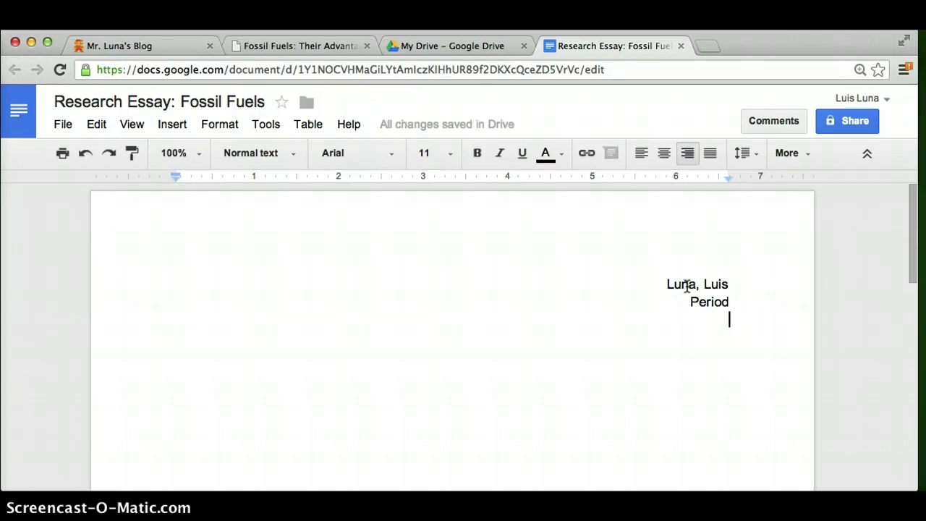
type("February 10th")
key("Return")
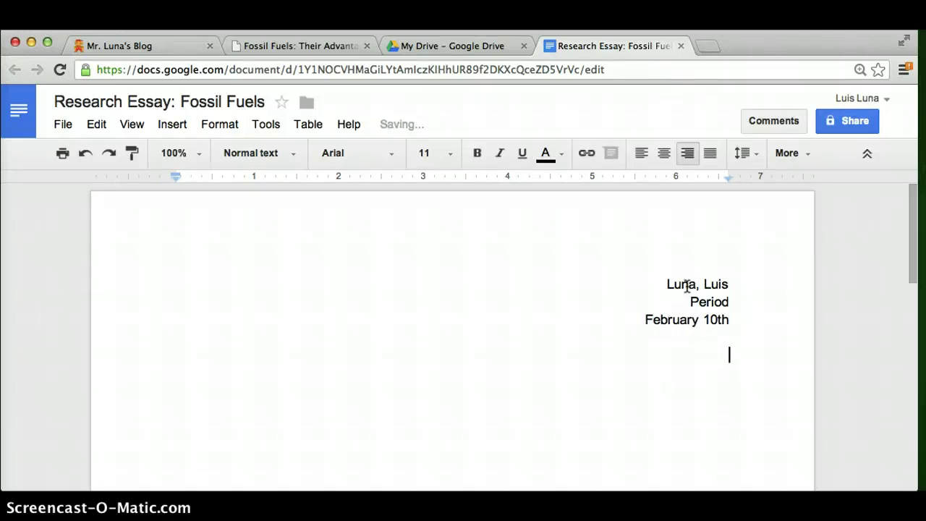
key("Return")
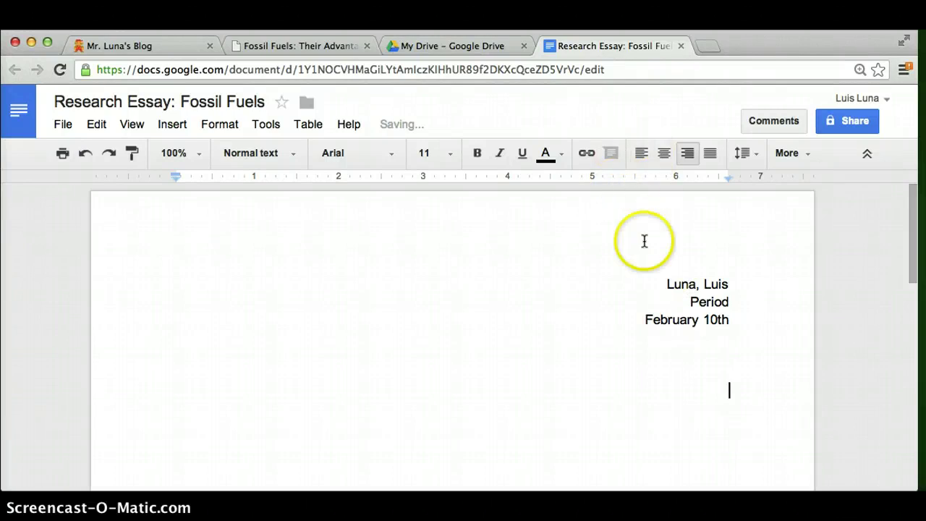
Add the centered title 'Research Essay: Fossil Fuels' below the heading.
left_click(668, 164)
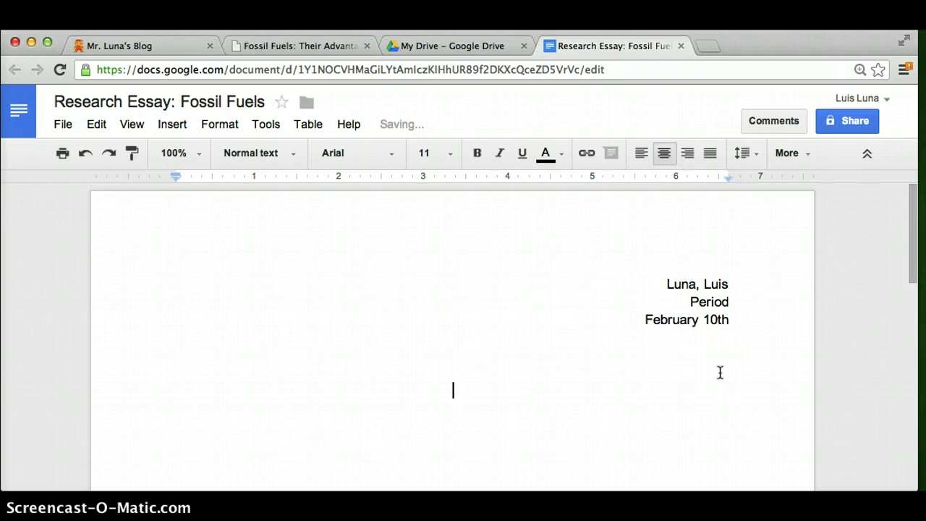
type("Researc")
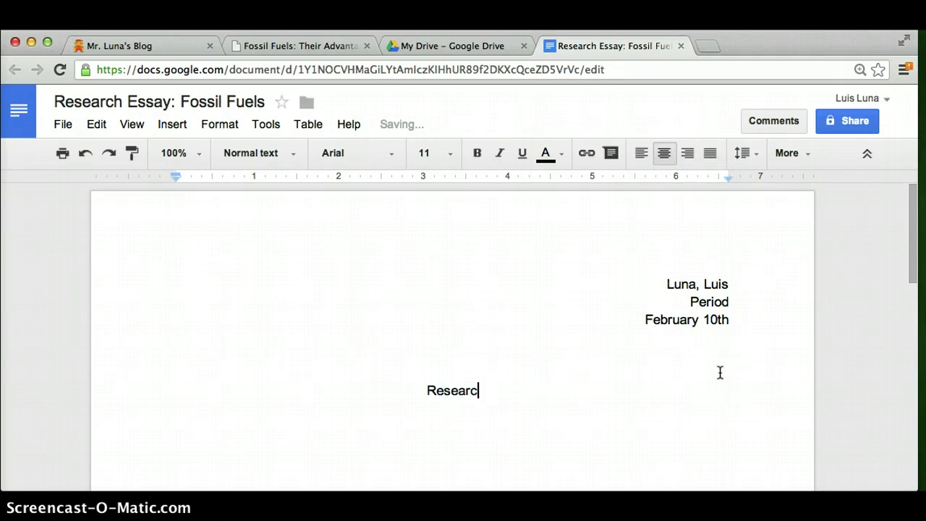
type("h Essay:")
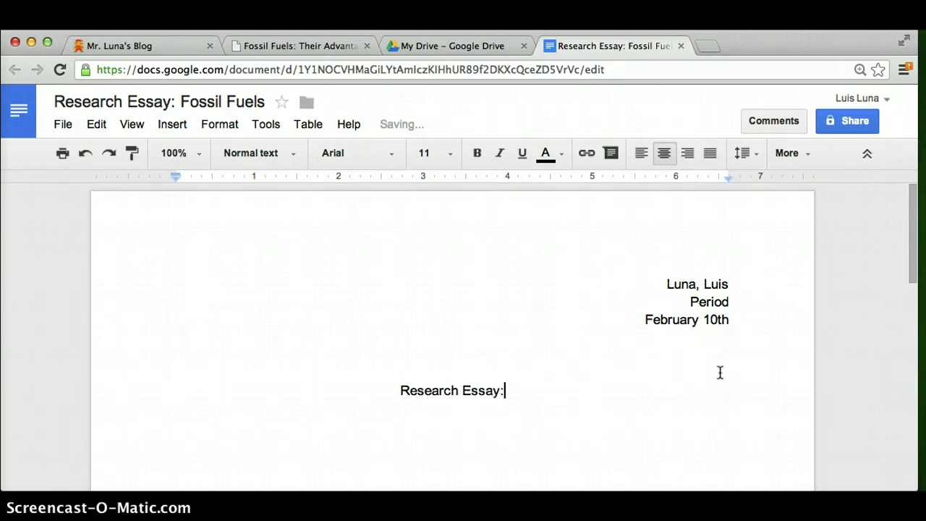
type(" Fossil Fuels")
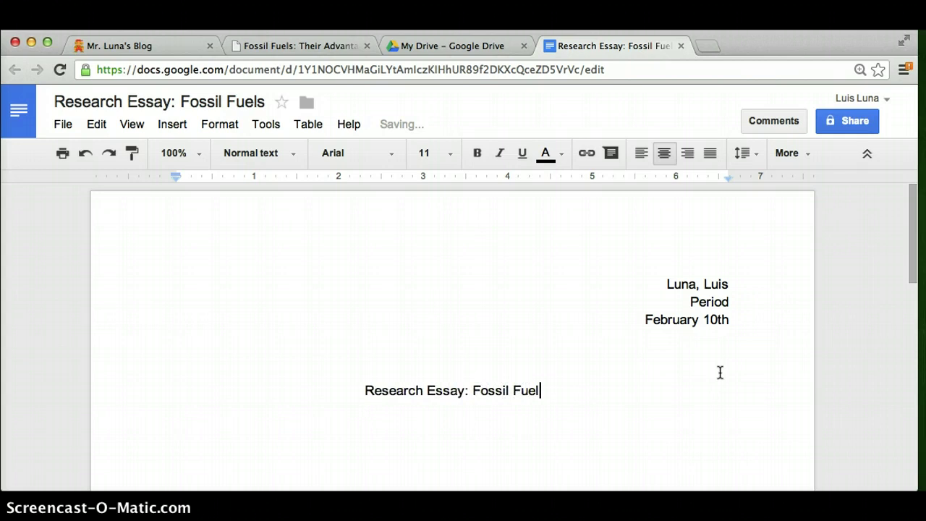
key("Return")
key("Return")
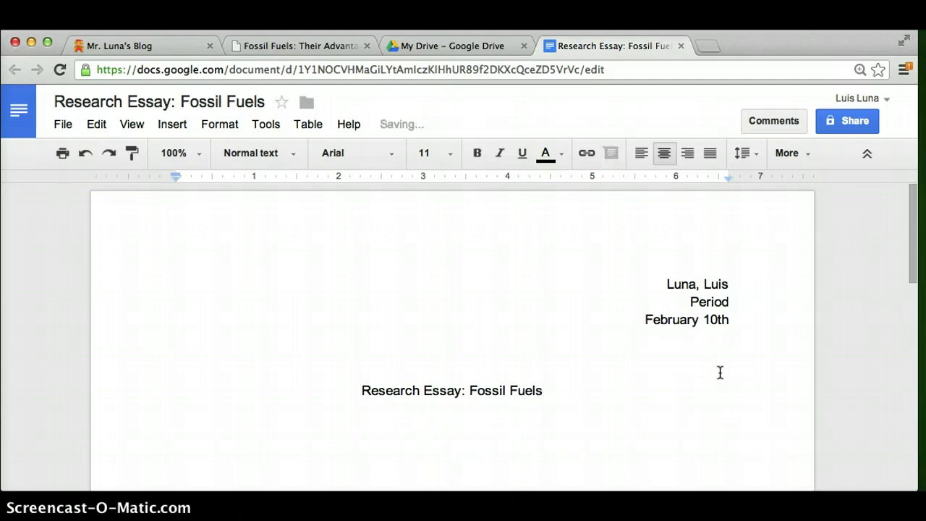
Left-align and indent the line below the title for the topic sentence.
left_click(641, 154)
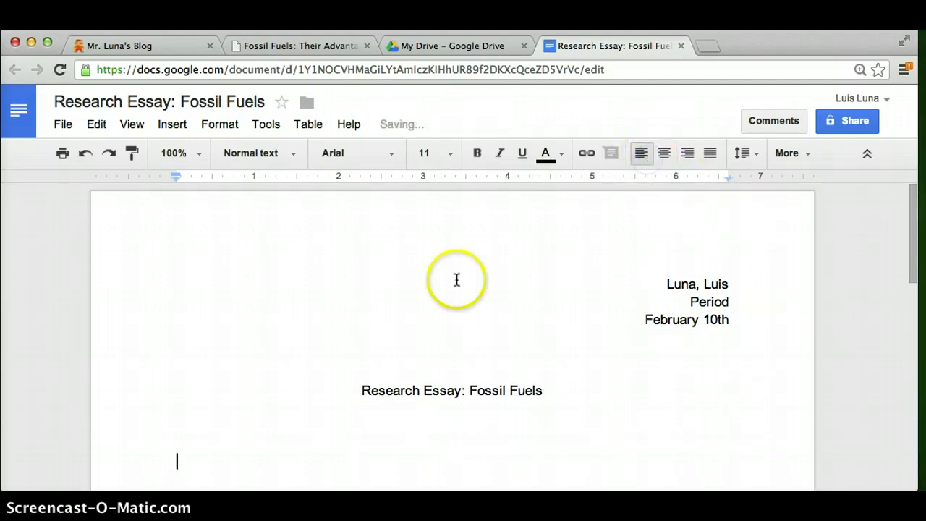
scroll(456, 279, "down", 2)
scroll(361, 282, "down", 2)
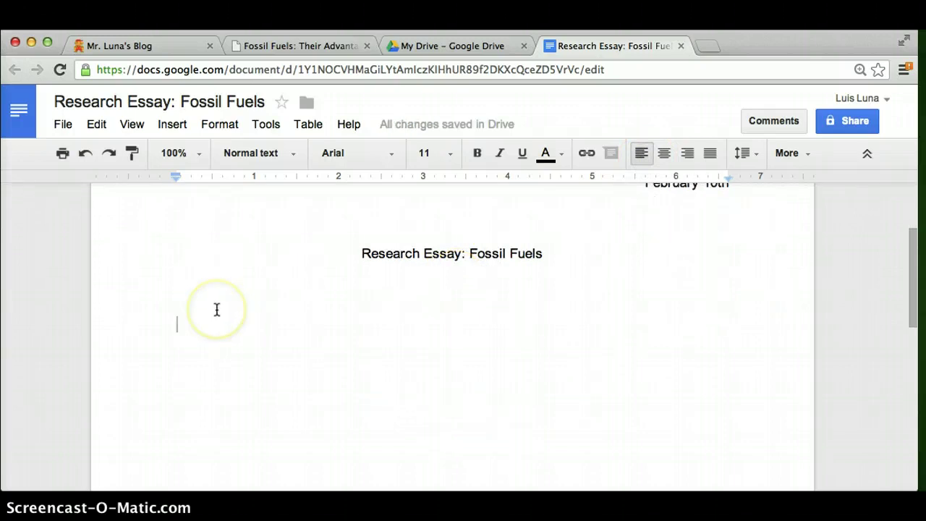
left_click(315, 333)
left_click(456, 337)
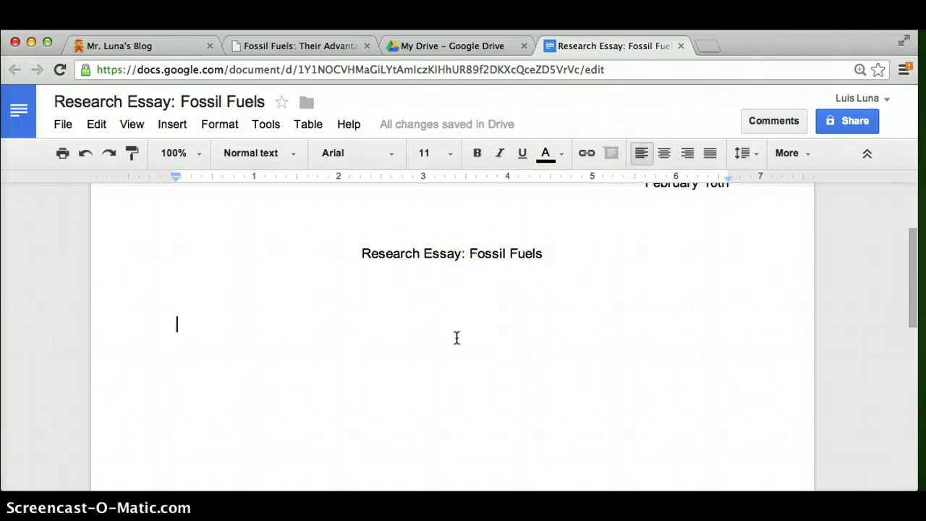
key("Tab")
Revise the topic sentence to read 'Fossil Fuels are an energy source that……'.
left_click(248, 458)
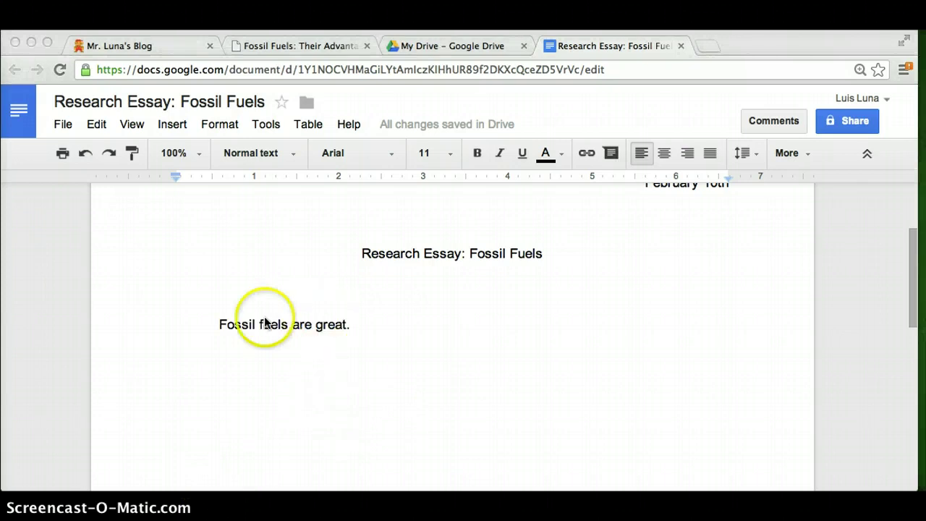
left_click(345, 327)
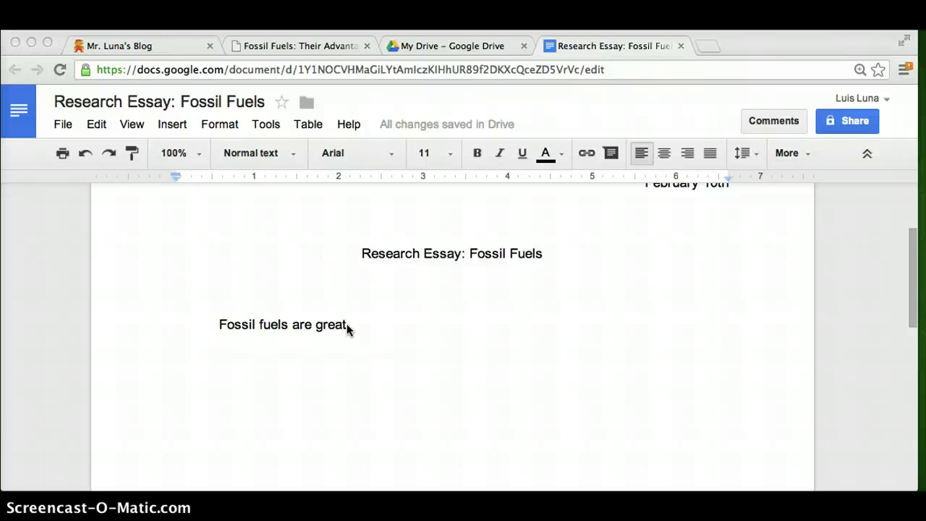
left_click(303, 327)
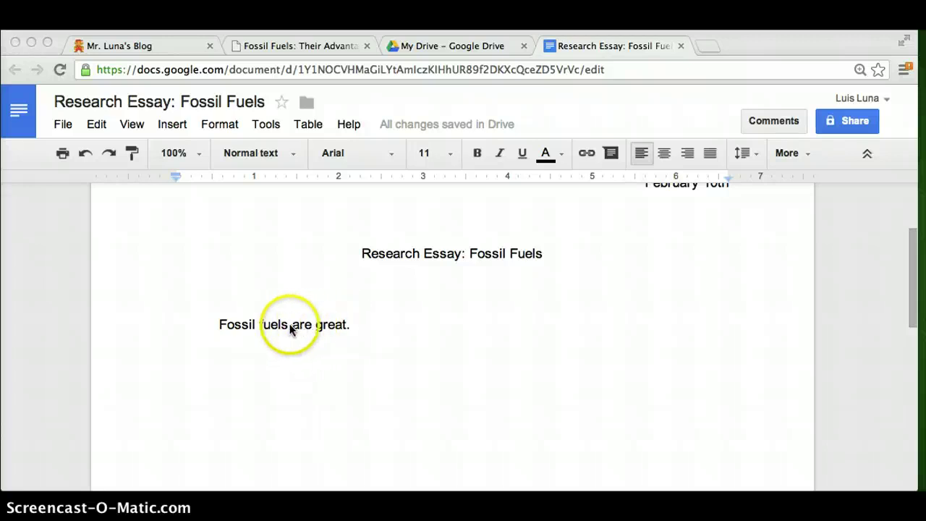
left_click(332, 327)
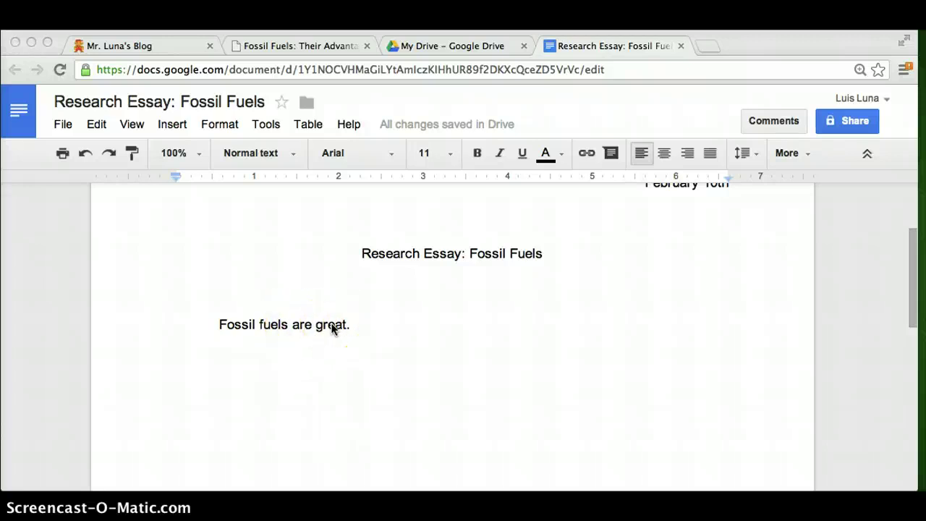
left_click(282, 348)
left_click(145, 411)
left_click(310, 368)
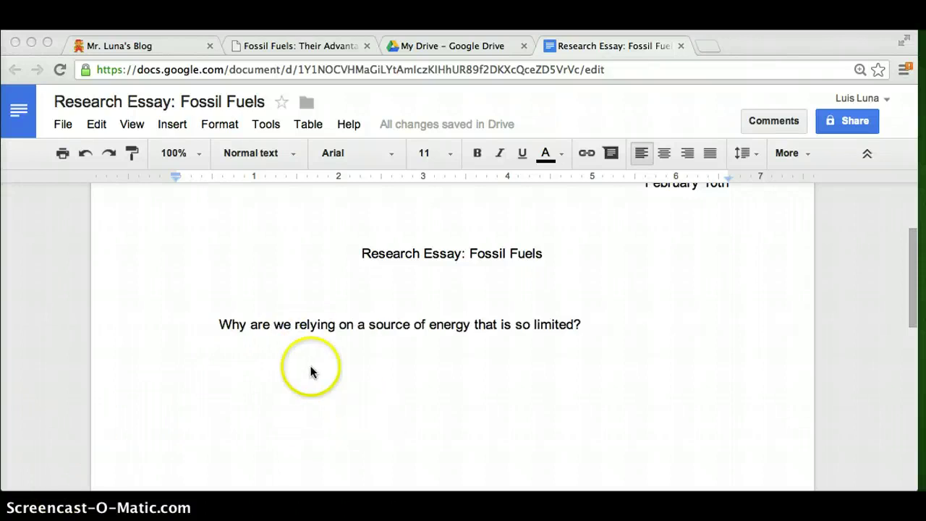
left_click(272, 343)
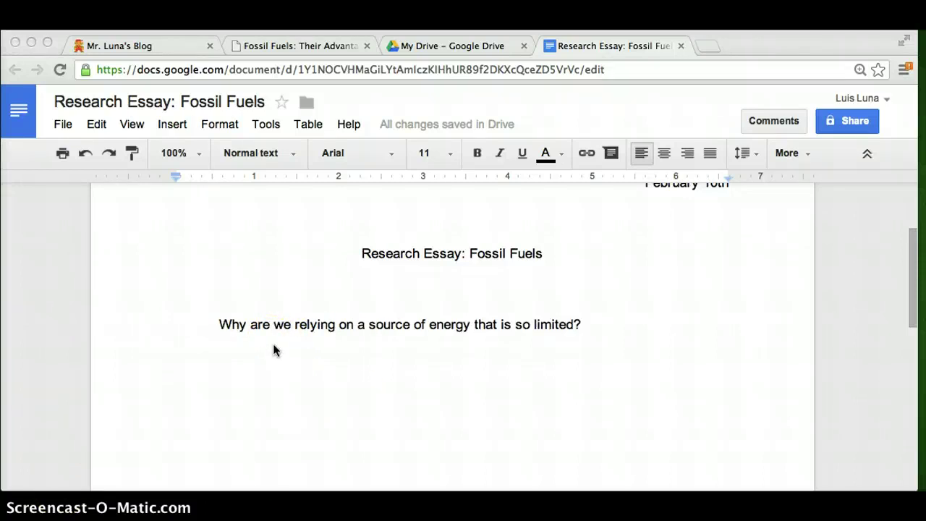
left_click(254, 324)
left_click(234, 321)
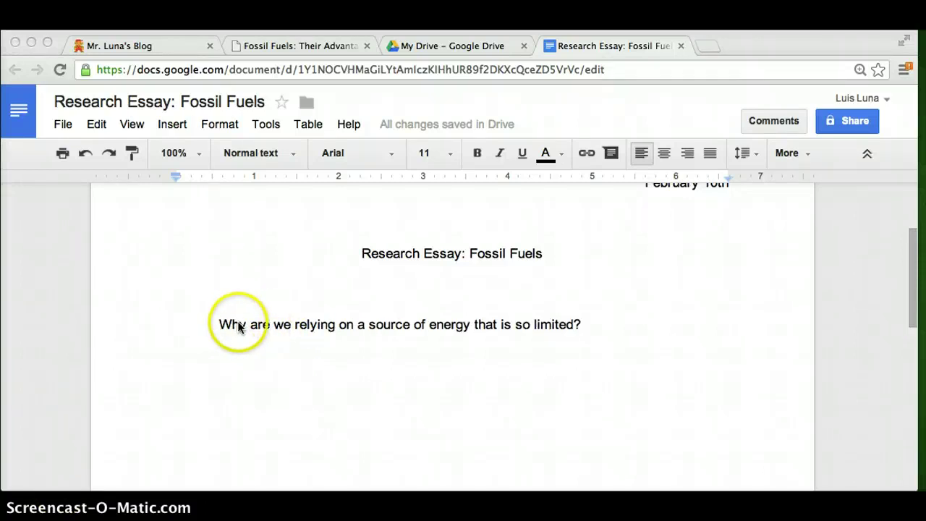
left_click(353, 352)
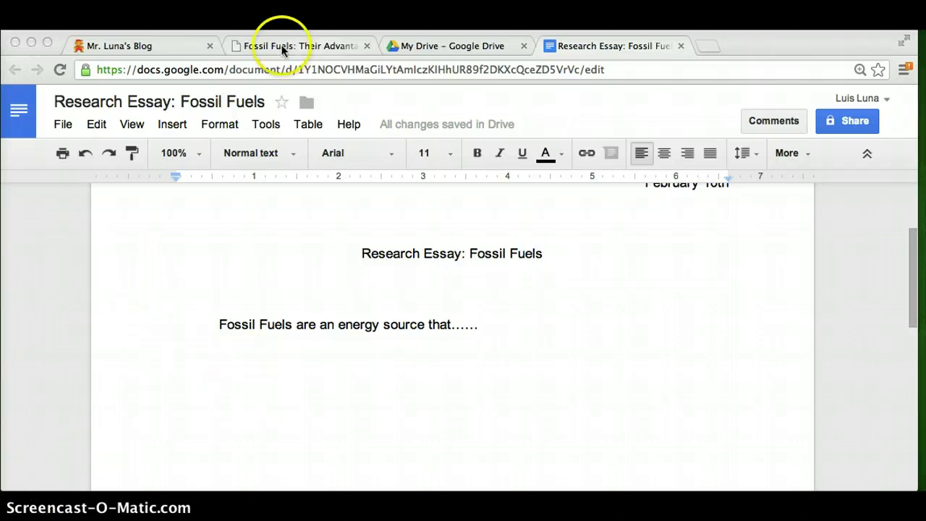
Start a new line below the topic sentence introducing fossil fuels' biggest advantage.
left_click(185, 395)
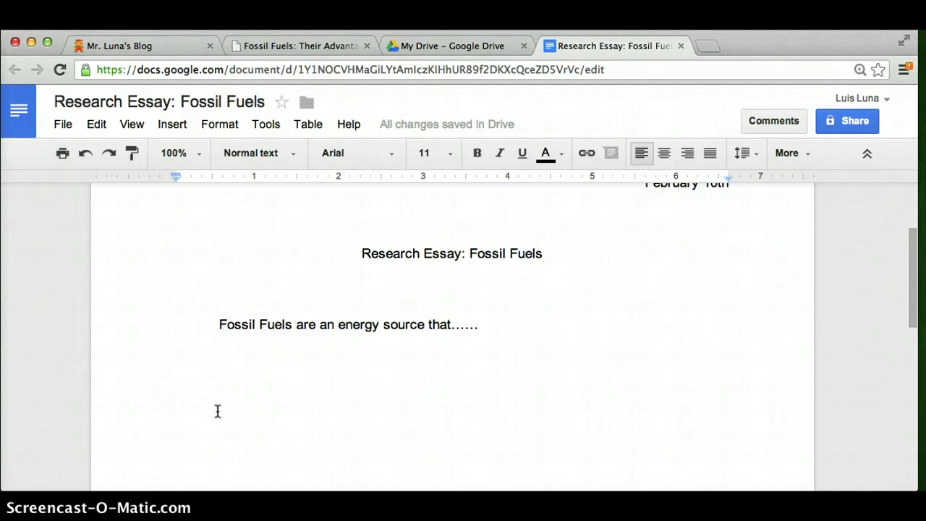
key("Return")
type("The")
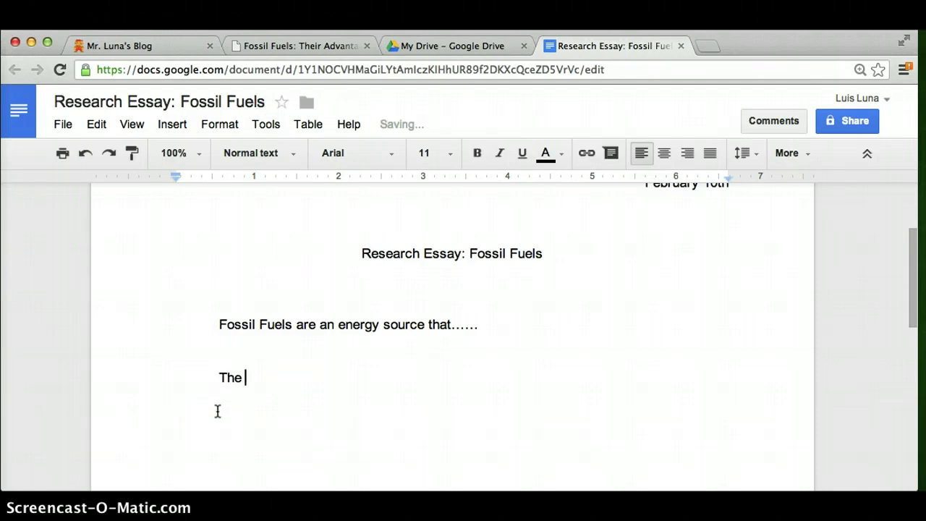
type(" best")
left_click(181, 436)
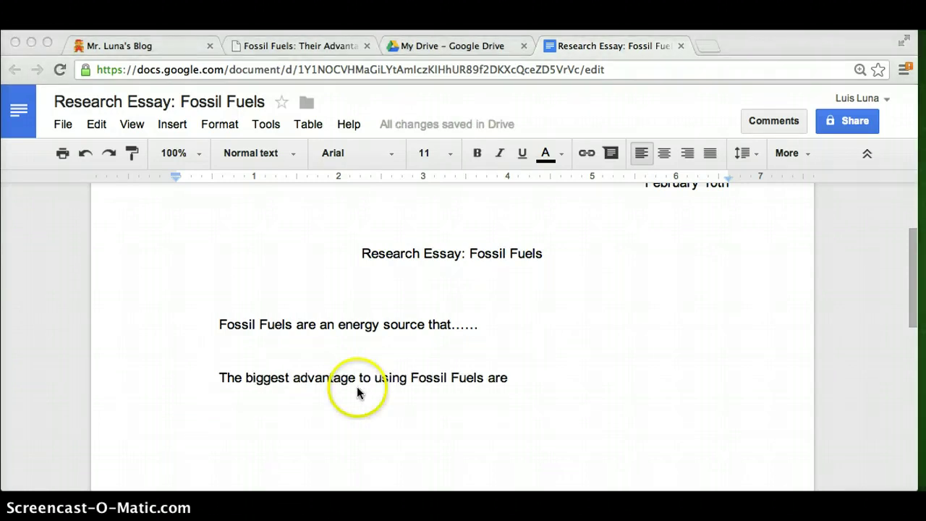
left_click(323, 382)
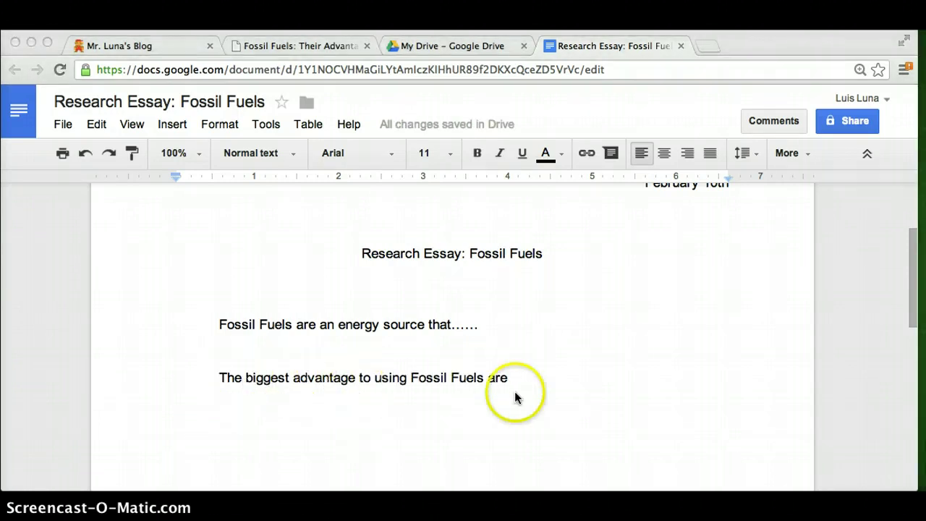
Copy the first advantage from the source page, paste it after 'are', and select it.
left_click(325, 46)
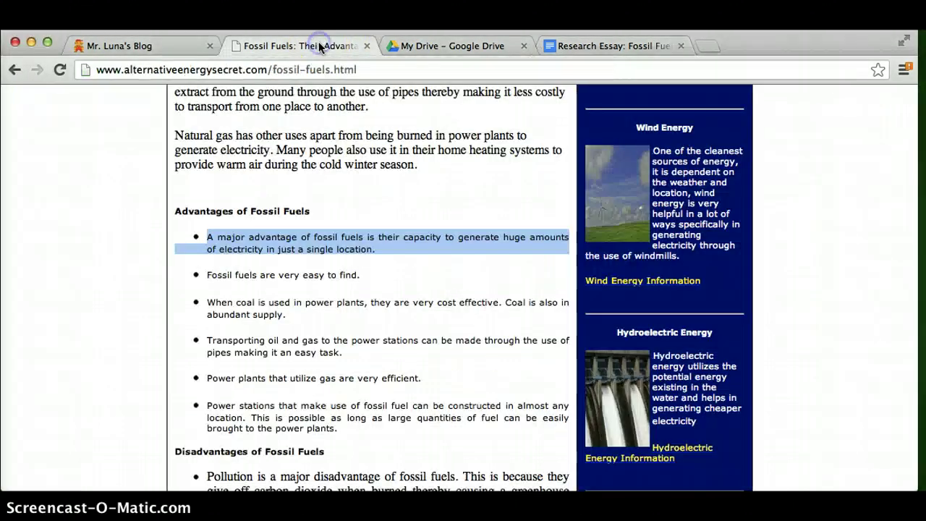
right_click(325, 244)
left_click(338, 251)
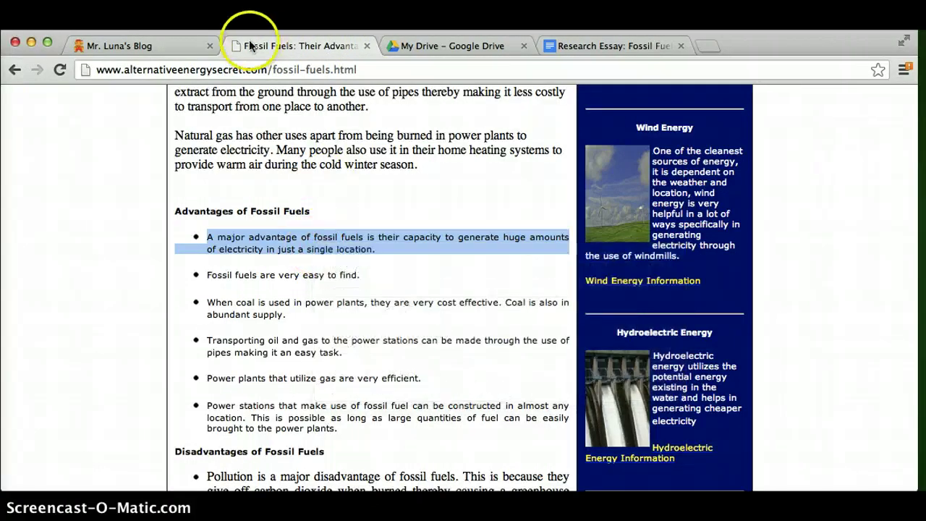
left_click(425, 45)
left_click(590, 52)
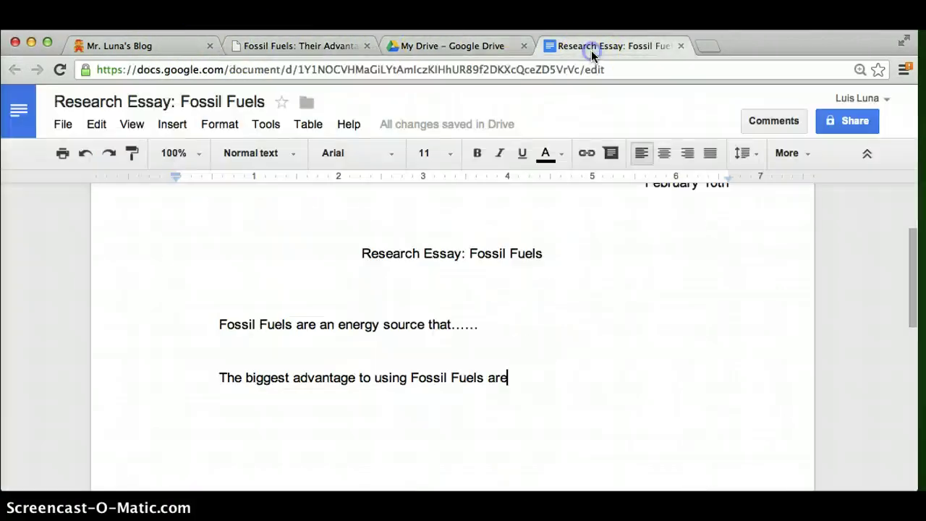
right_click(526, 374)
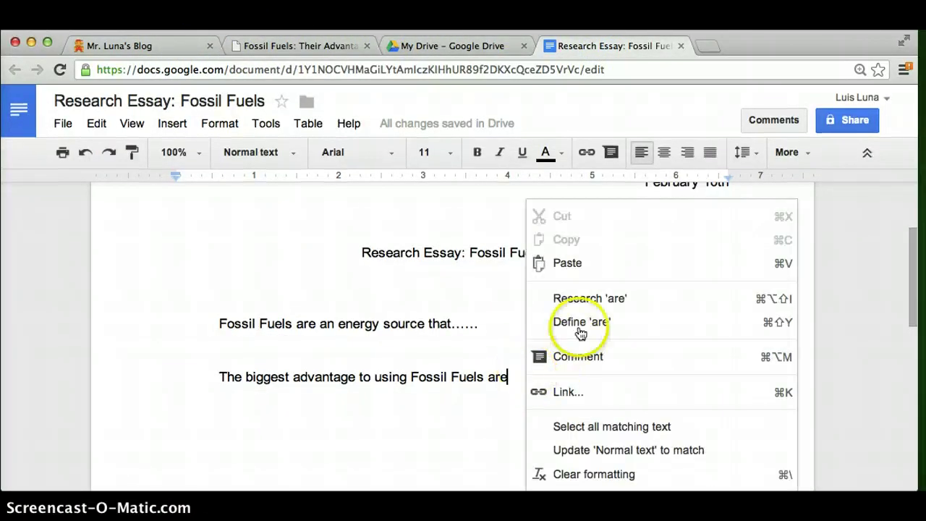
left_click(579, 263)
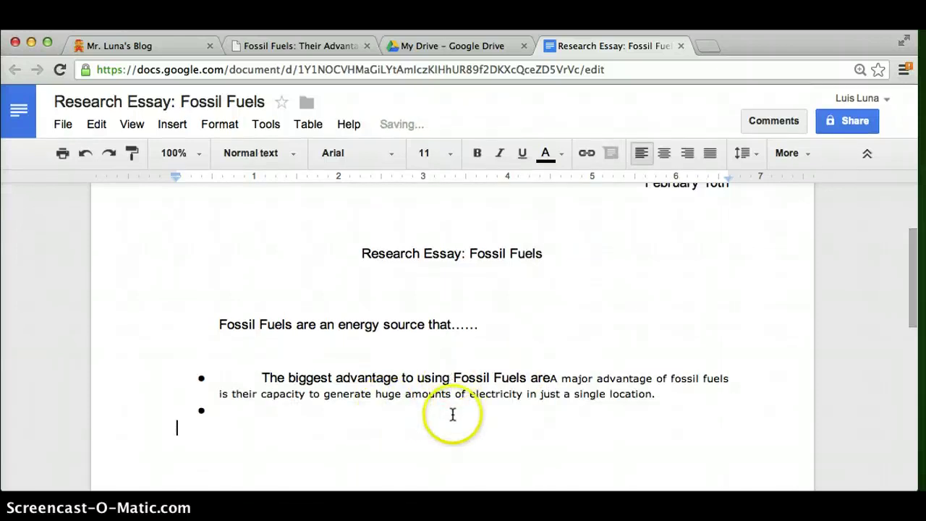
left_click_drag(448, 412, 530, 377)
key("ctrl+shift+j")
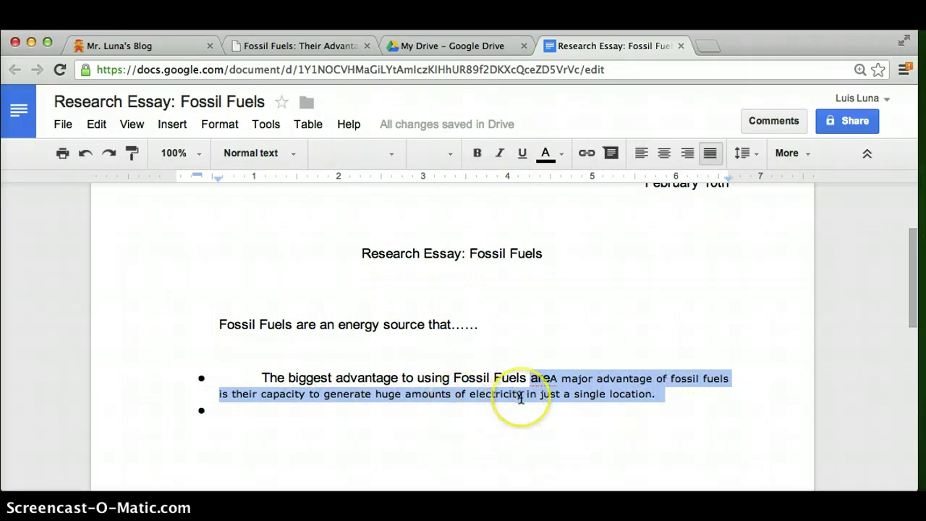
Delete the pasted quote and its bullet, and write a paraphrased ending about generating electricity.
key("BackSpace")
left_click(246, 367)
left_click(203, 392)
left_click(222, 372)
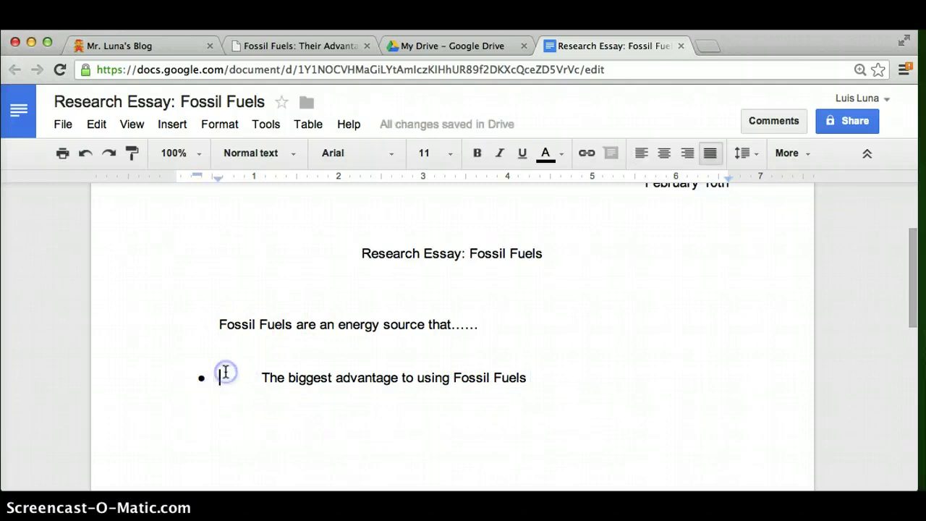
key("BackSpace")
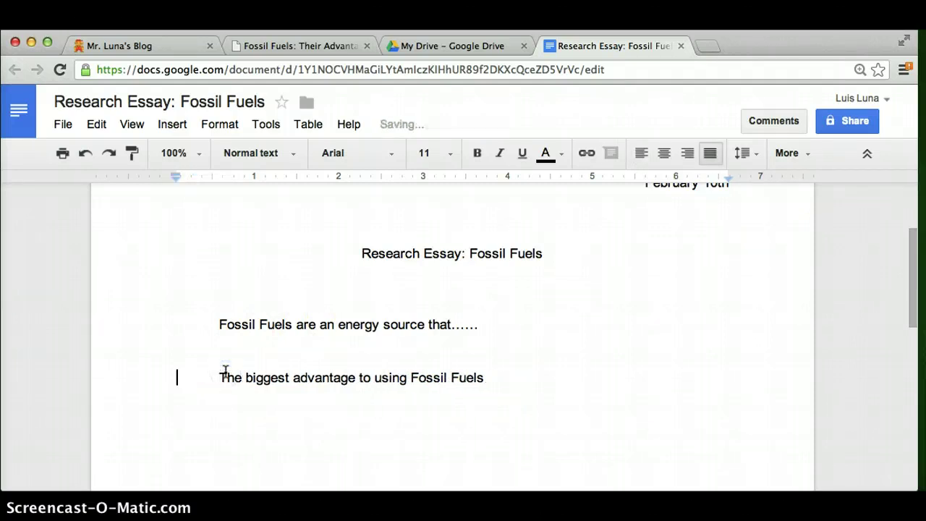
left_click(496, 374)
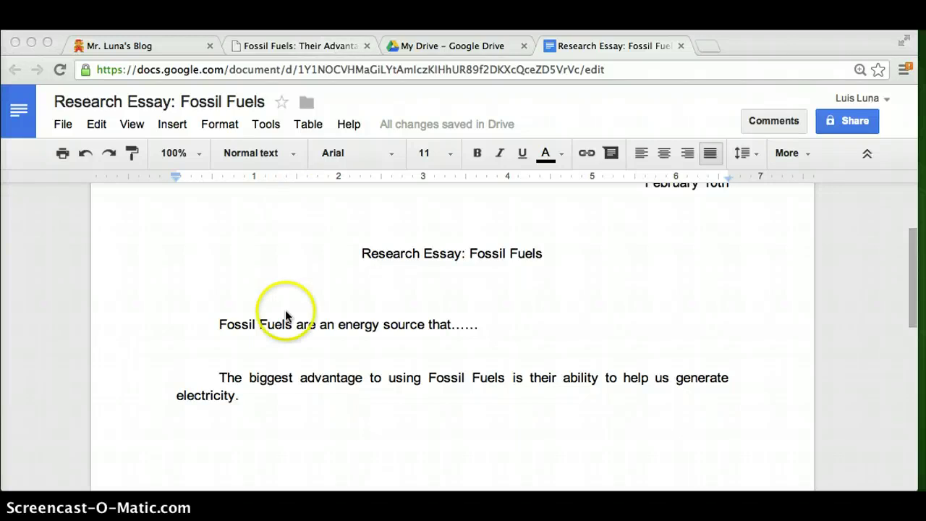
left_click(268, 391)
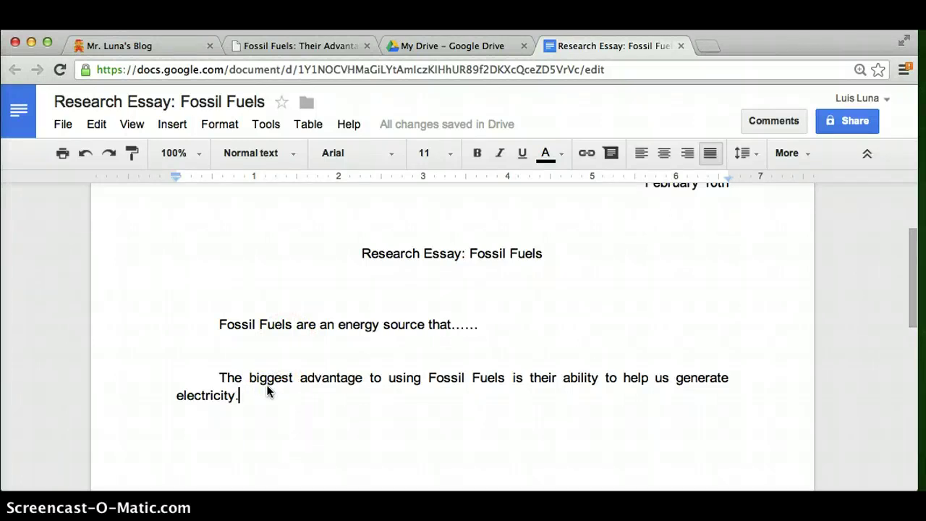
left_click(264, 399)
Delete the paraphrased paragraph and begin a new sentence.
left_click(195, 374, "shift")
key("BackSpace")
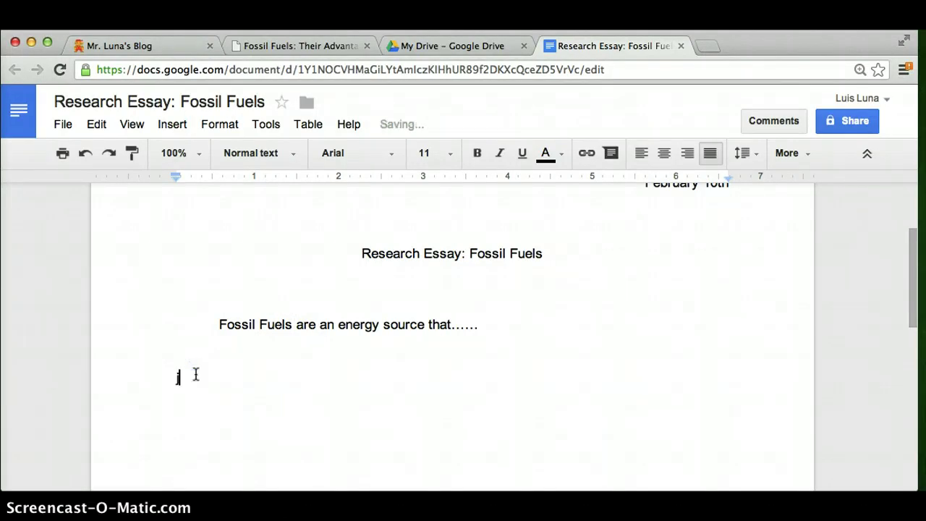
type("Ad")
Write 'According to Alternativeenergysectret.com' after checking the source page, without quotation marks.
left_click(244, 43)
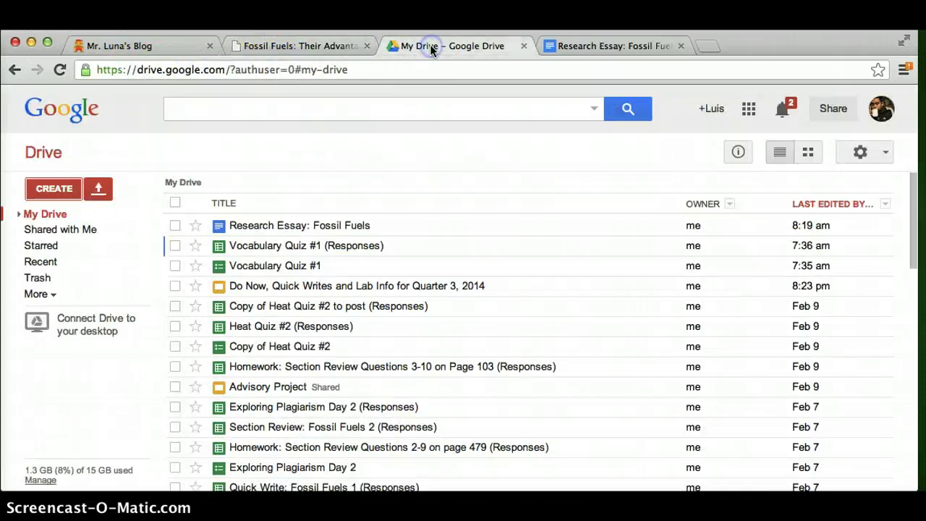
left_click(561, 44)
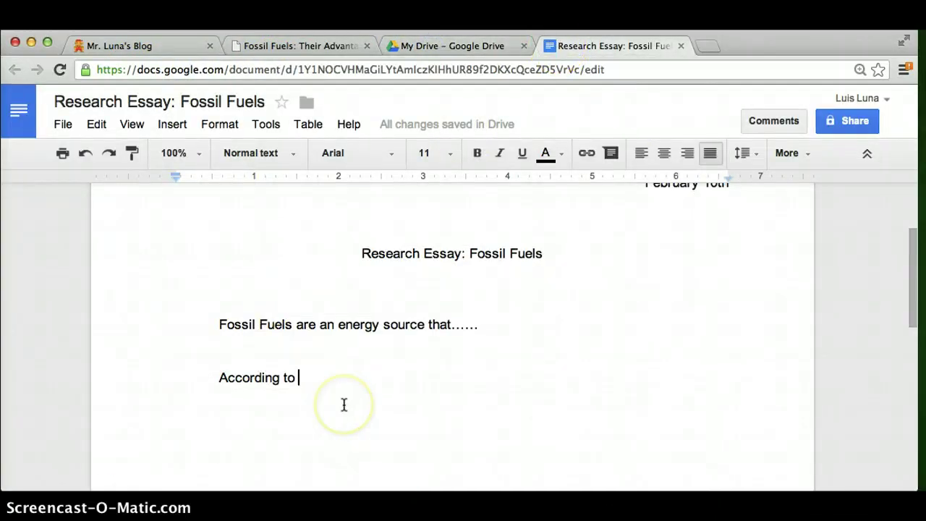
type("\"Altern")
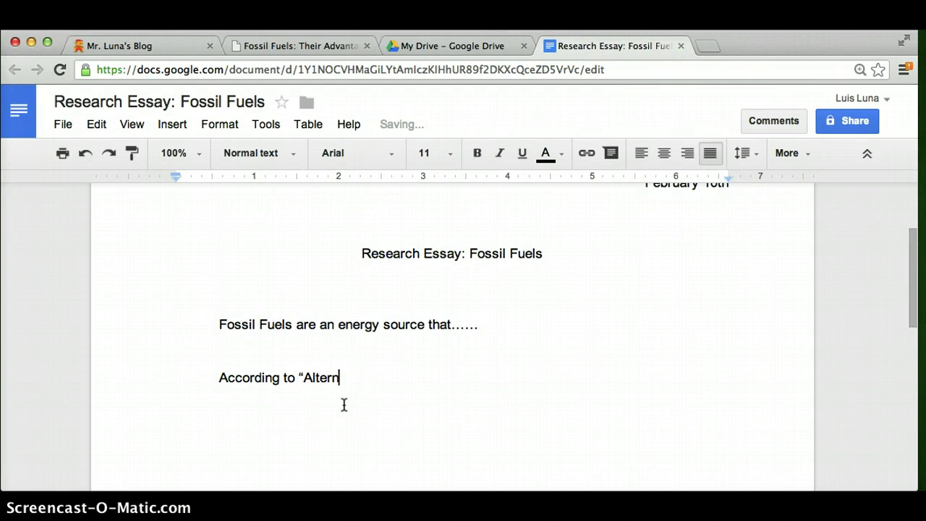
type("ativeenergysectr")
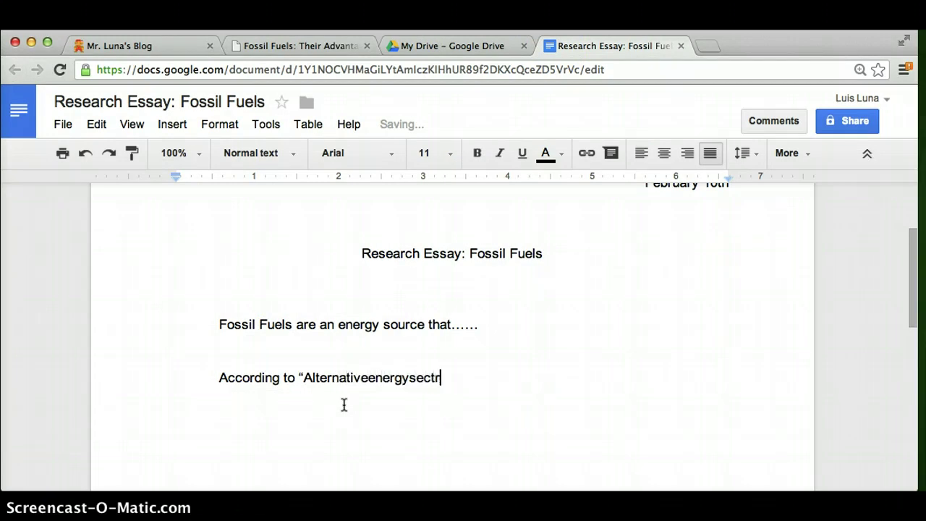
type("et.com")
type("\"")
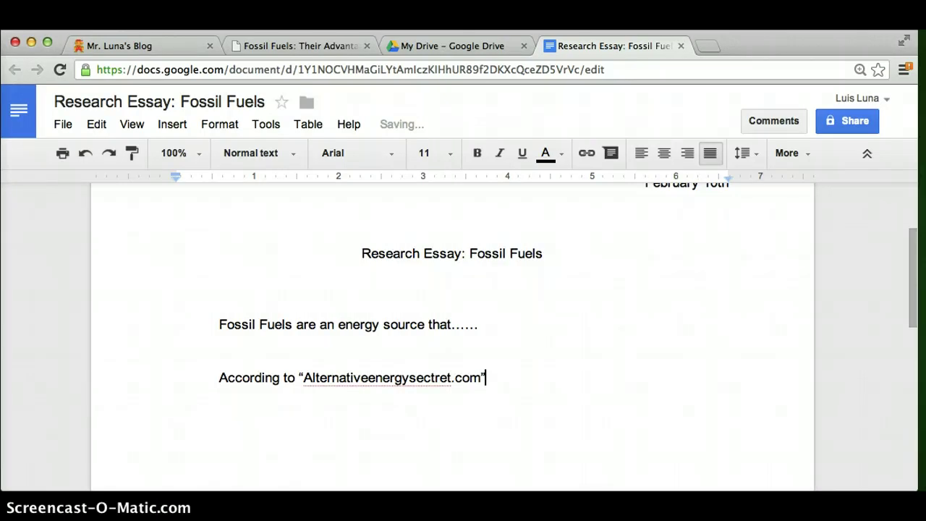
key("super+z")
key("super+z")
Underline the site name Alternativeenergysectret.com.
left_click_drag(457, 377, 298, 377)
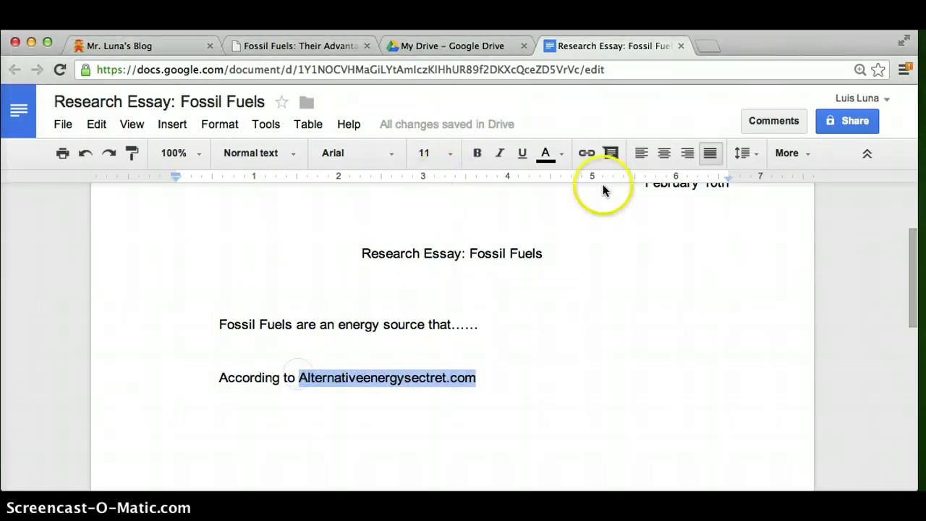
left_click(131, 152)
key("Escape")
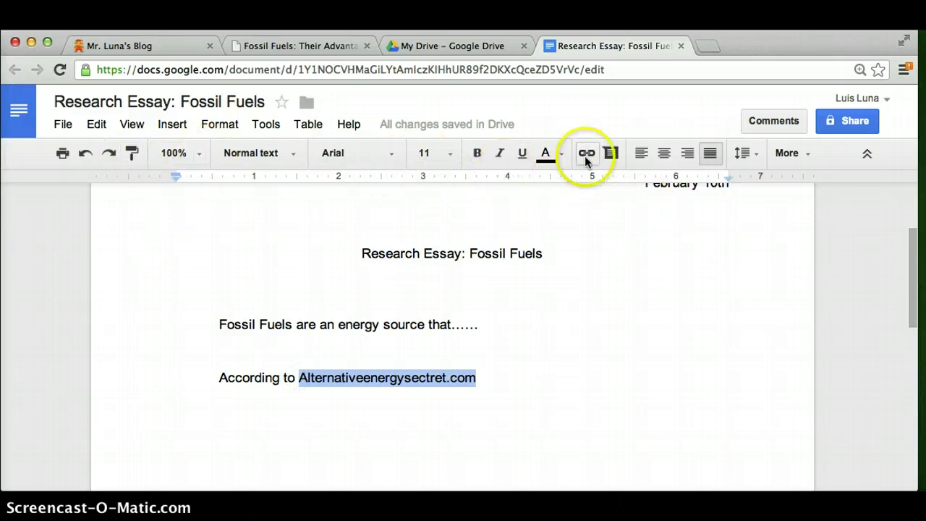
left_click(521, 153)
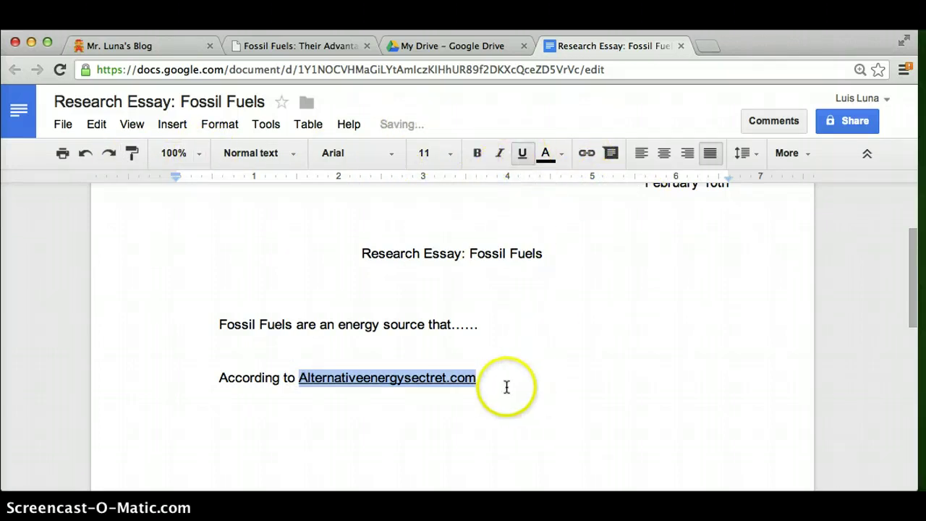
After the site name, add ', "' and a non-underlined dotted placeholder '........'.
left_click(492, 383)
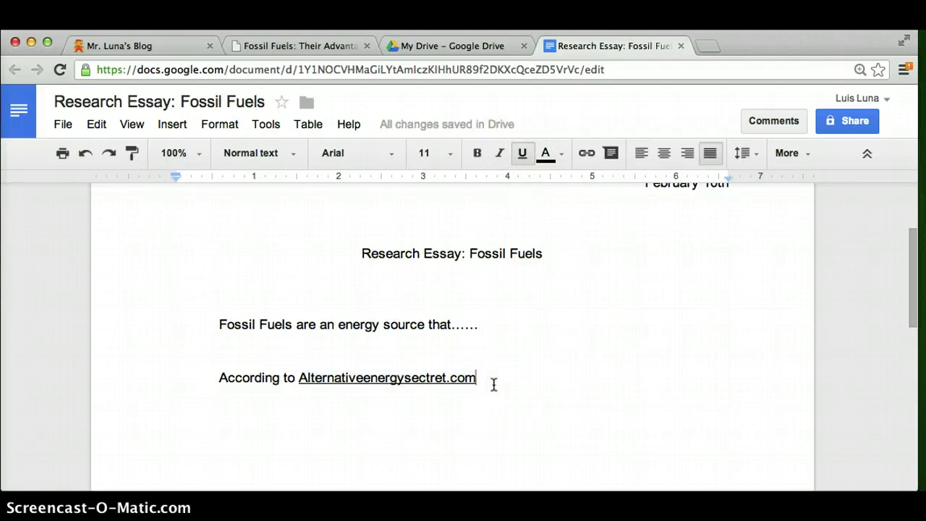
type(", \"")
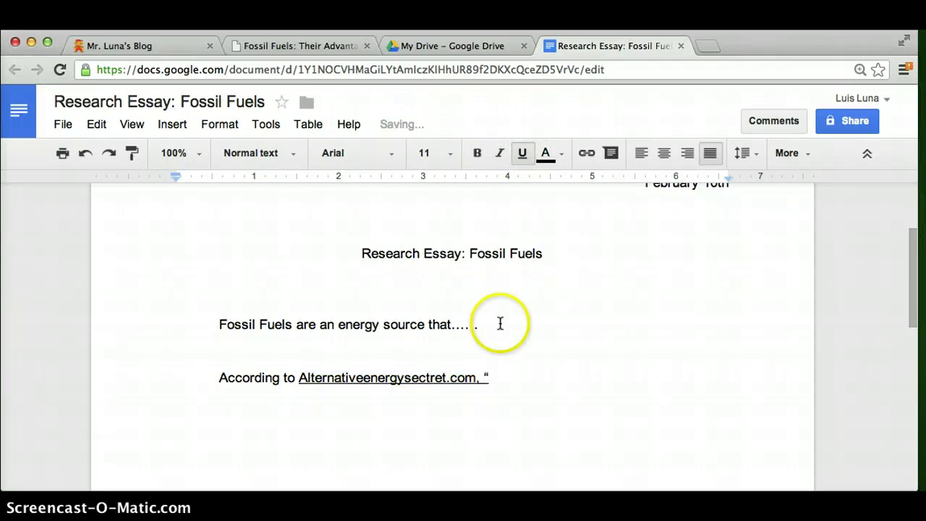
left_click(522, 153)
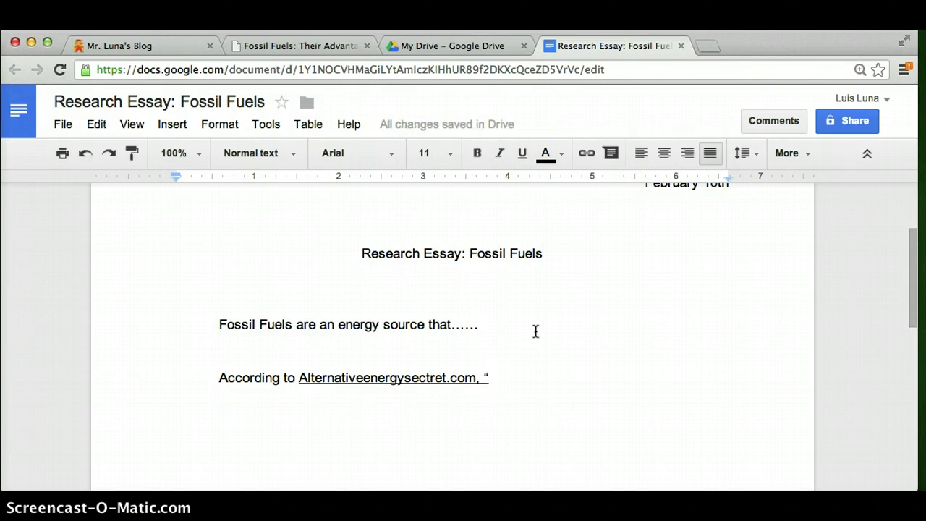
type("........”")
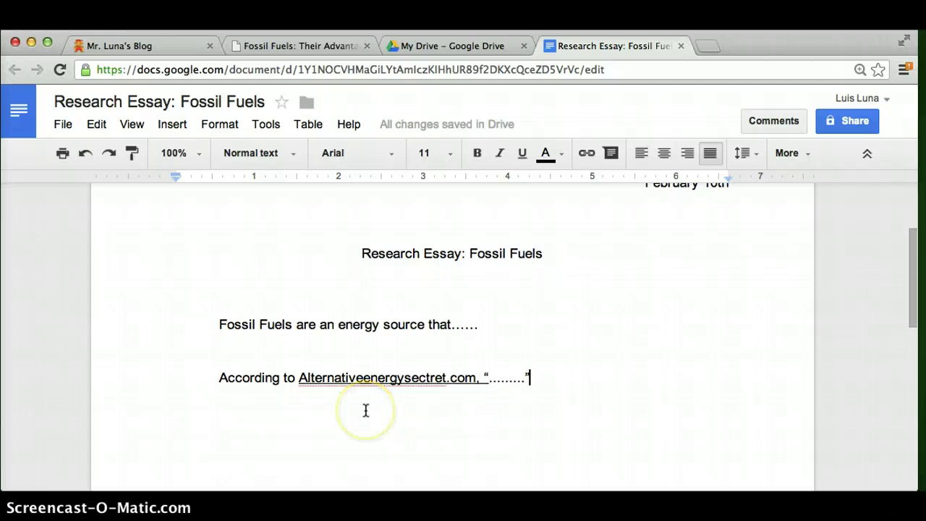
scroll(364, 381, "down", 3)
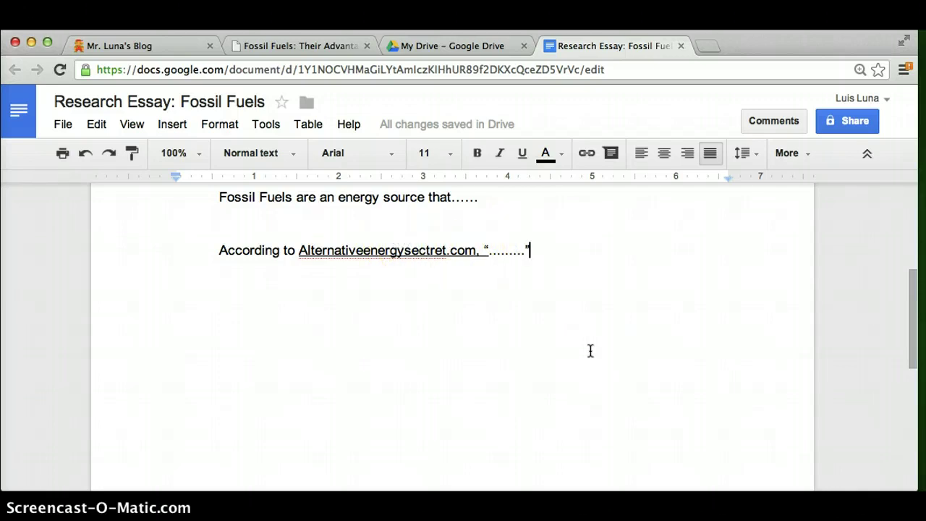
left_click(546, 246)
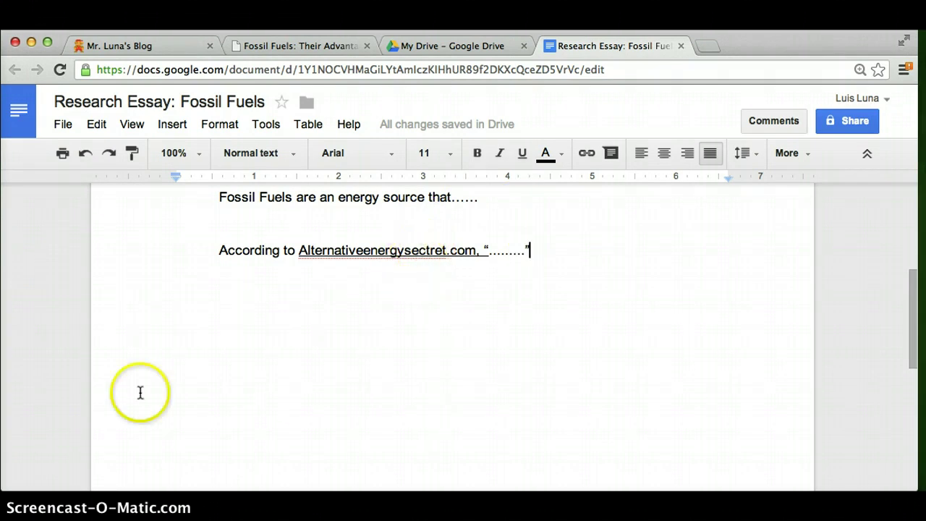